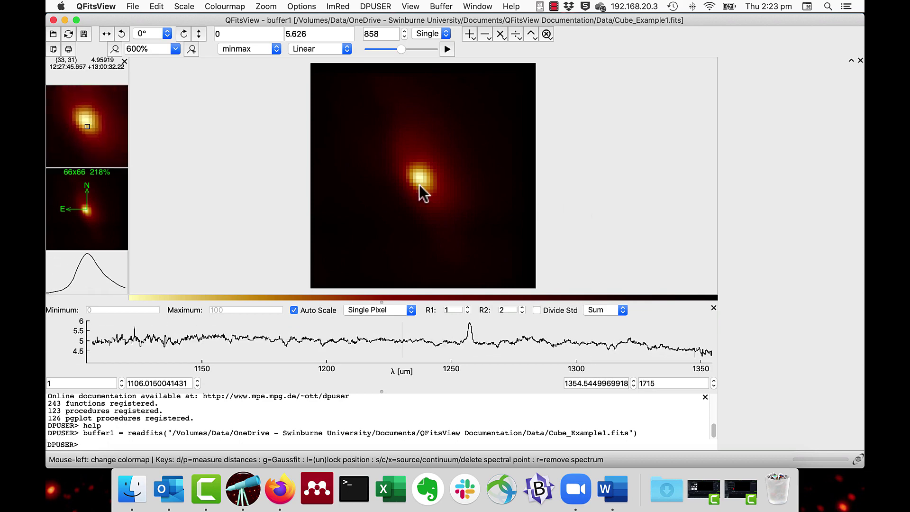
# Lock the extracted spectrum on the cube's bright central source with the L key.
pyautogui.press('l')
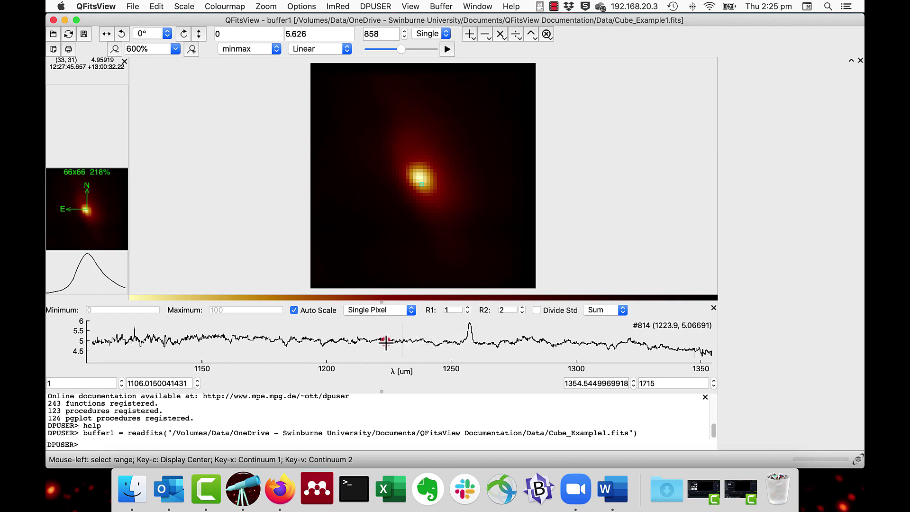
# Zoom the spectrum plot in around the emission line and set the cube display mode to Linemap.
pyautogui.moveTo(386, 342); pyautogui.dragTo(566, 356)
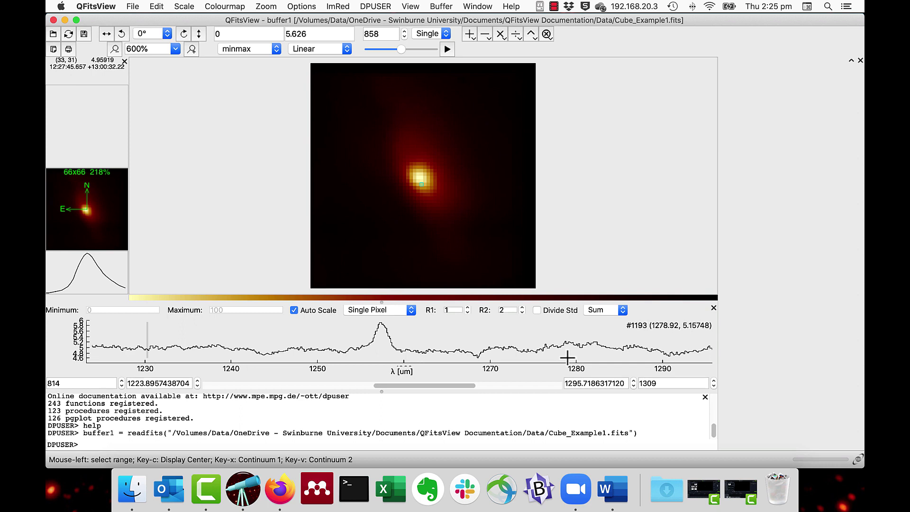
pyautogui.click(446, 33)
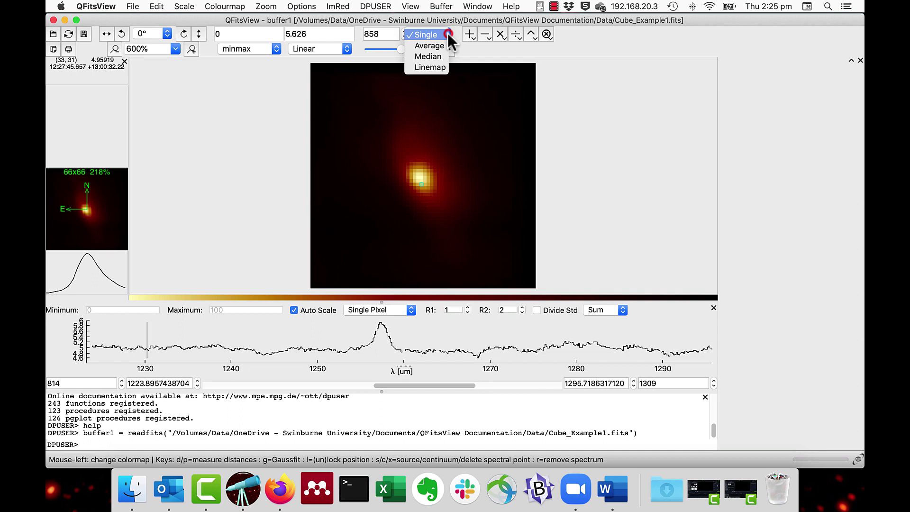
pyautogui.click(437, 67)
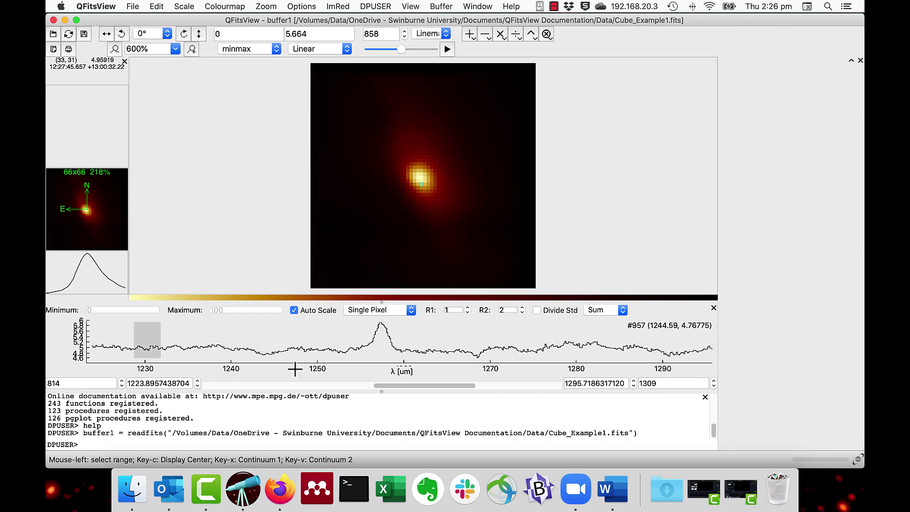
# Set the line-map band across the emission peak, about 1255–1258 µm, centred on channel 1045.
pyautogui.rightClick(366, 354)
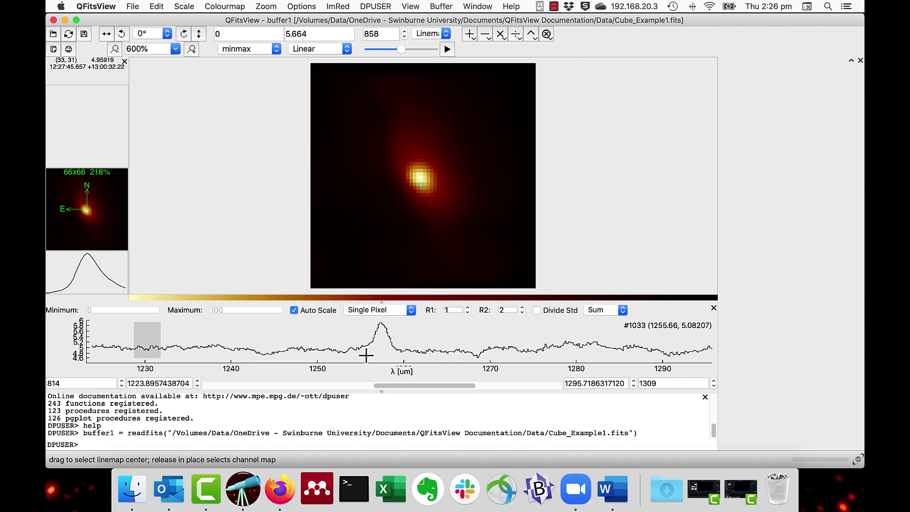
pyautogui.press('c')
pyautogui.moveTo(366, 354); pyautogui.dragTo(396, 355)
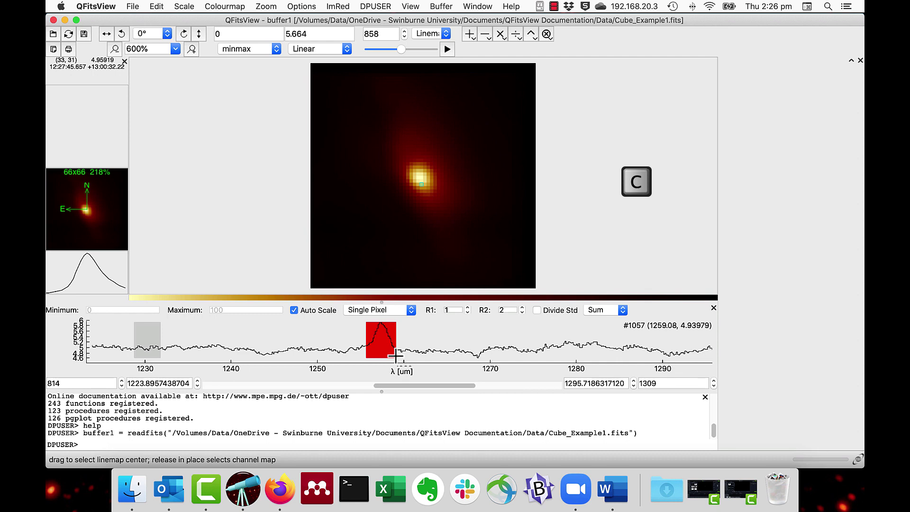
pyautogui.moveTo(396, 355); pyautogui.dragTo(396, 354)
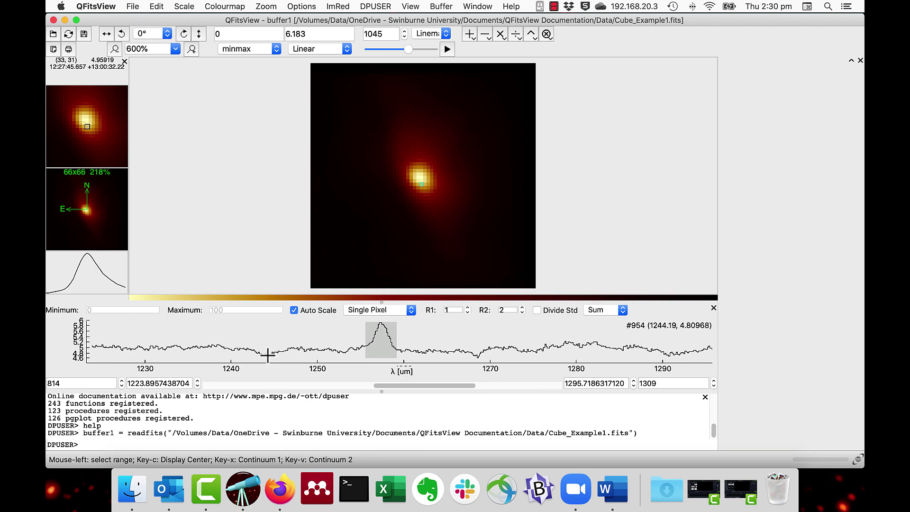
# Mark continuum windows at about 1244–1251 µm left and 1263–1268 µm right of the line.
pyautogui.press('x')
pyautogui.moveTo(268, 355); pyautogui.dragTo(324, 355)
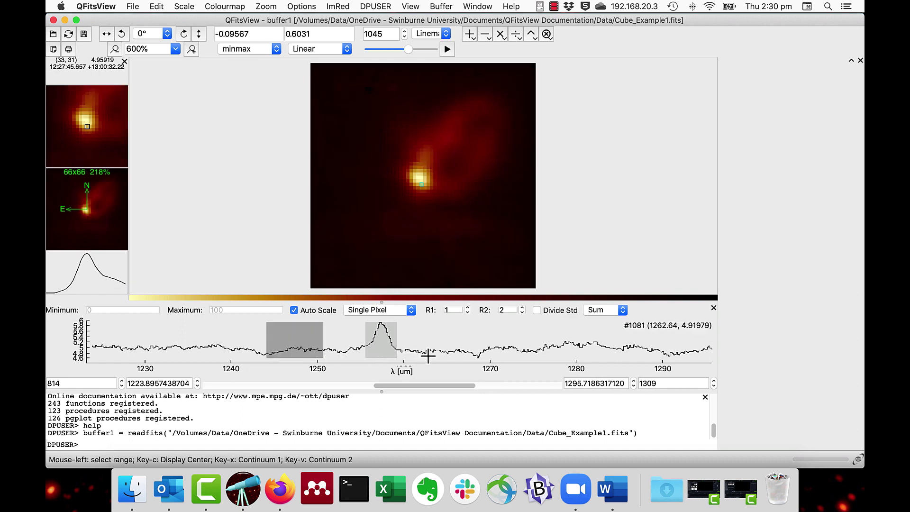
pyautogui.press('v')
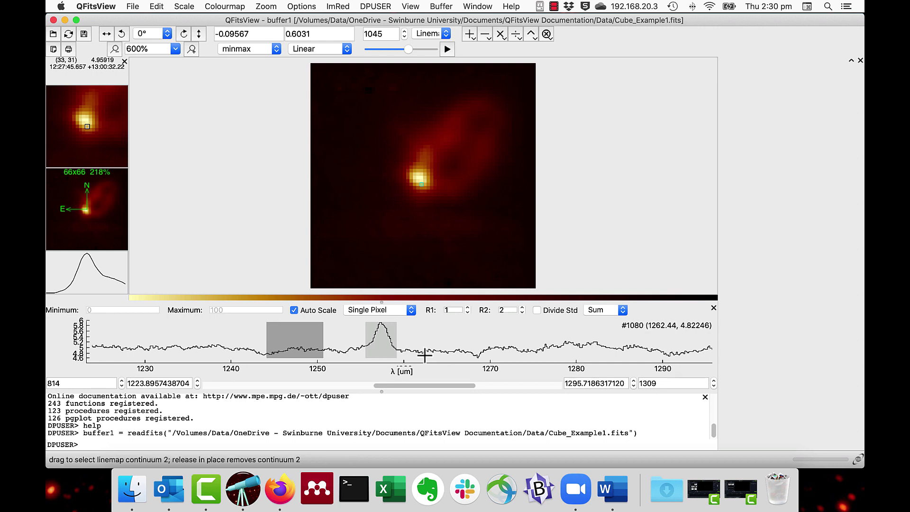
pyautogui.moveTo(424, 355); pyautogui.dragTo(473, 355)
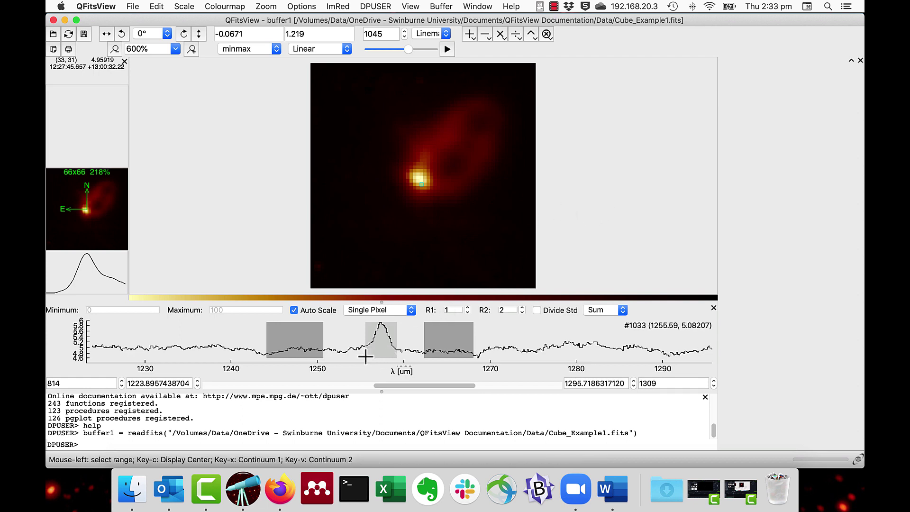
# Recentre the continuum-subtracted line map on channel 1033, about 1255.7 µm.
pyautogui.press('c')
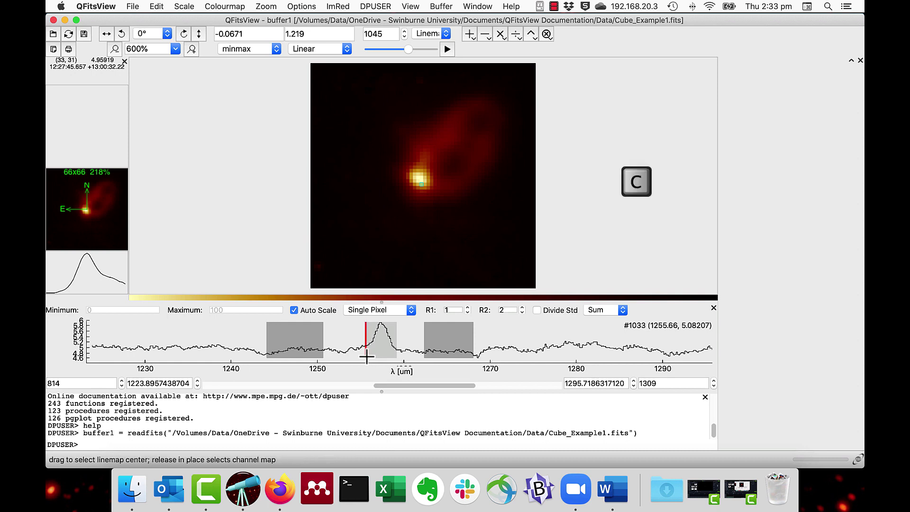
pyautogui.click(367, 356)
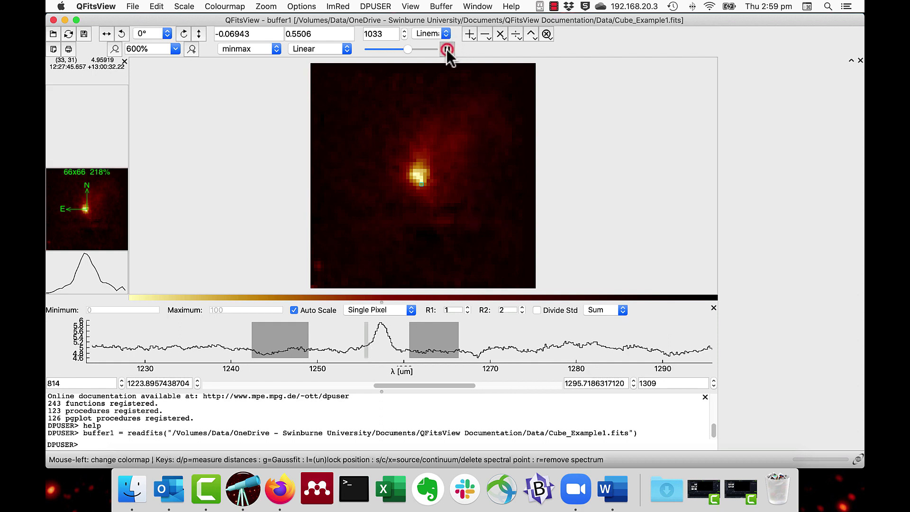
# Play through the cube's channels, stop playback, and set the current frame to 1045.
pyautogui.click(447, 49)
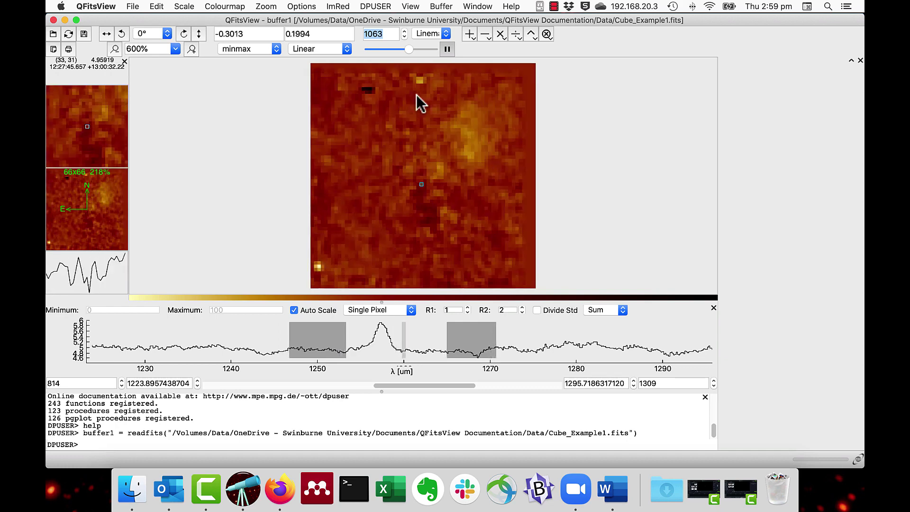
pyautogui.click(447, 49)
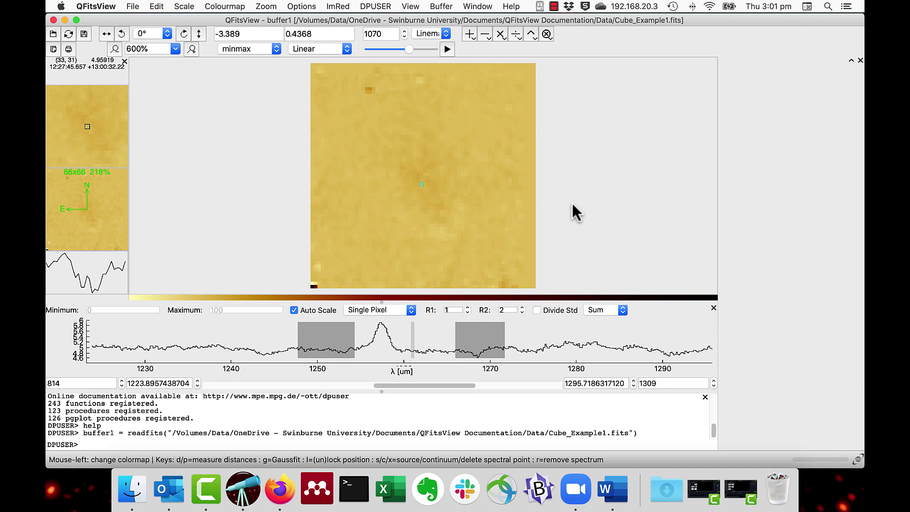
pyautogui.moveTo(386, 34); pyautogui.dragTo(359, 34)
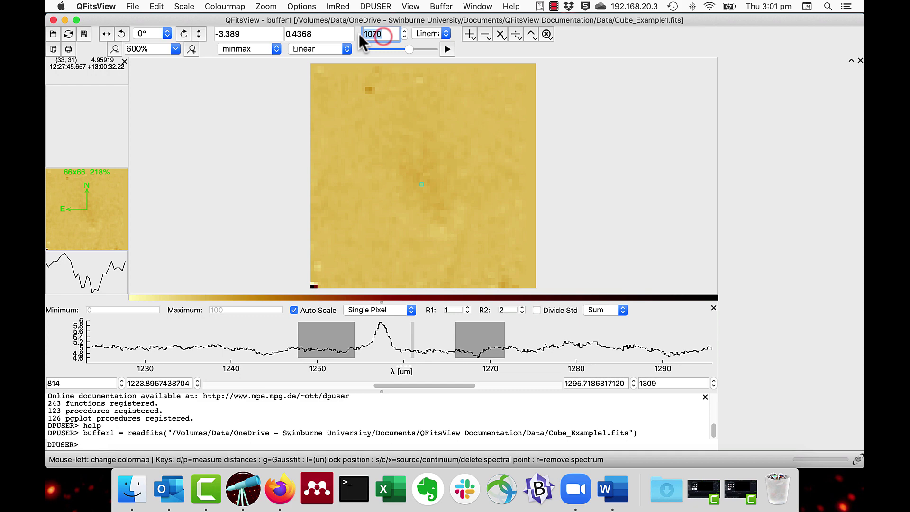
pyautogui.write('1')
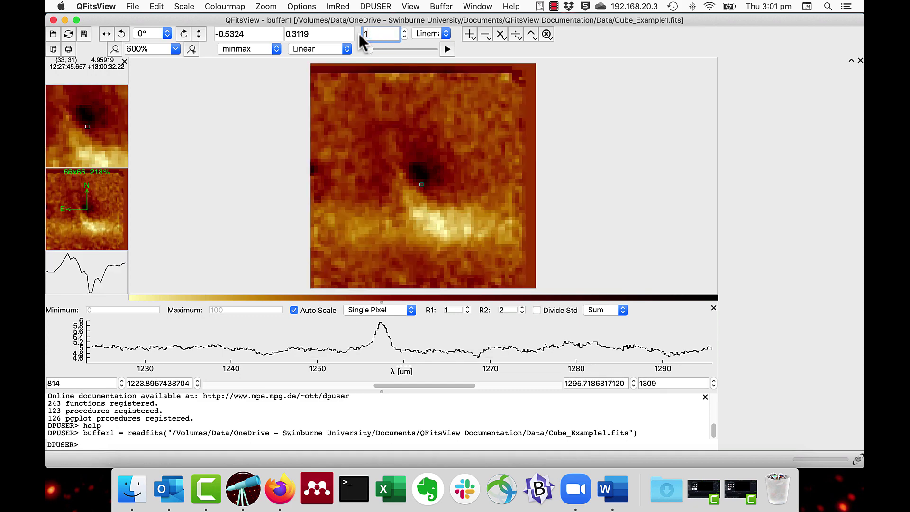
pyautogui.write('045')
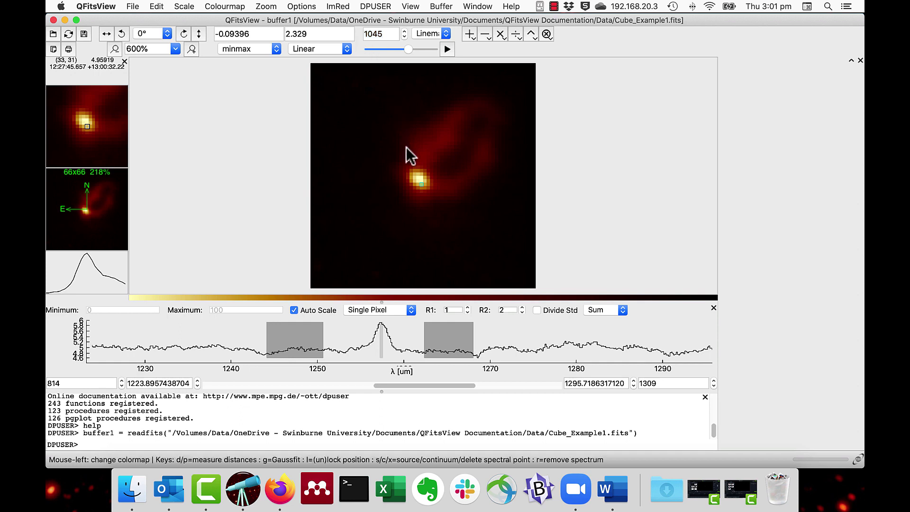
# Copy the continuum-subtracted line-map image into a new buffer, buffer2, from the image's context menu.
pyautogui.rightClick(414, 161)
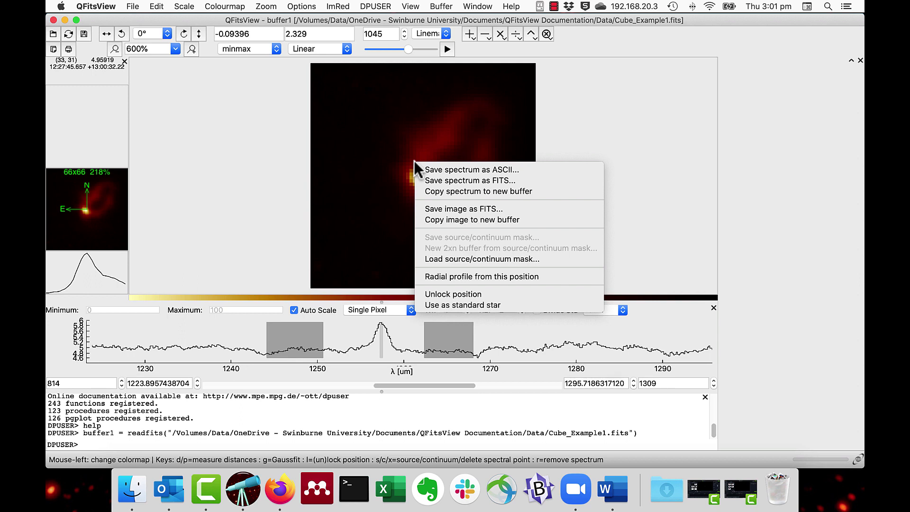
pyautogui.click(439, 220)
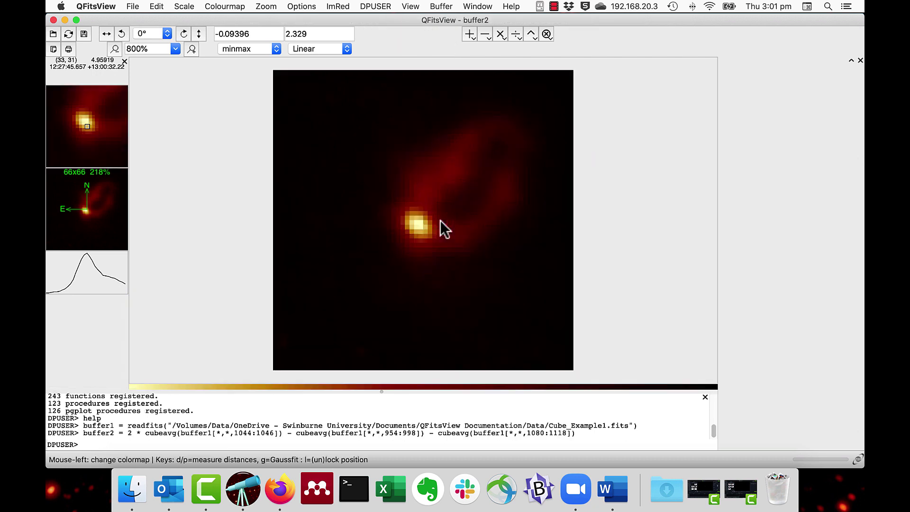
pyautogui.click(132, 441)
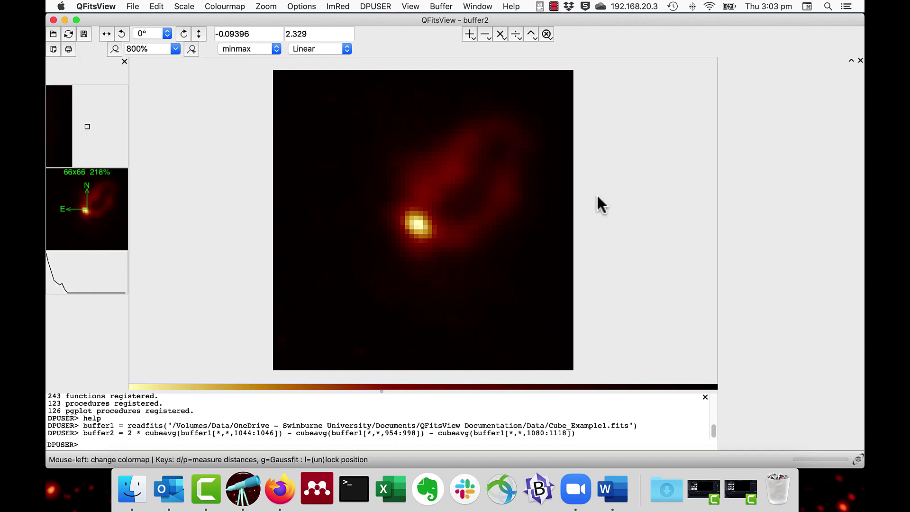
# Switch back to the original cube in buffer1 and bring up its Cube Display settings.
pyautogui.click(438, 8)
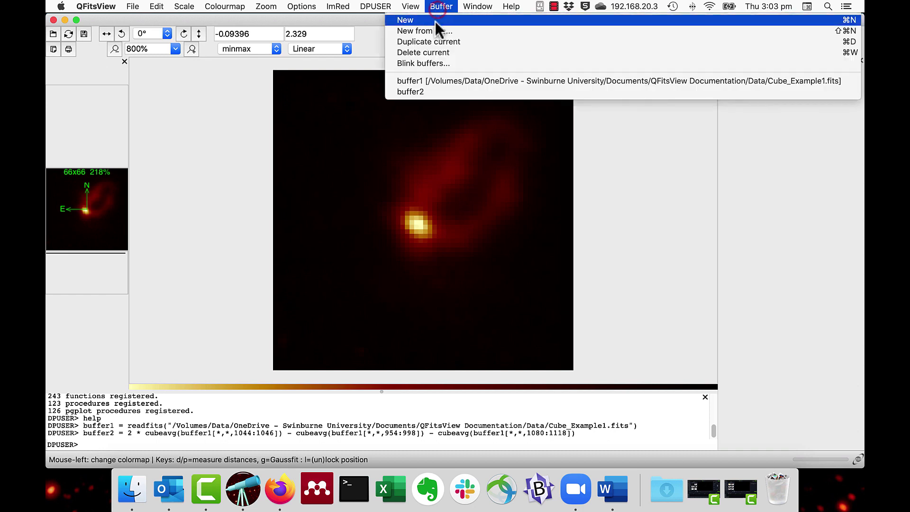
pyautogui.click(442, 79)
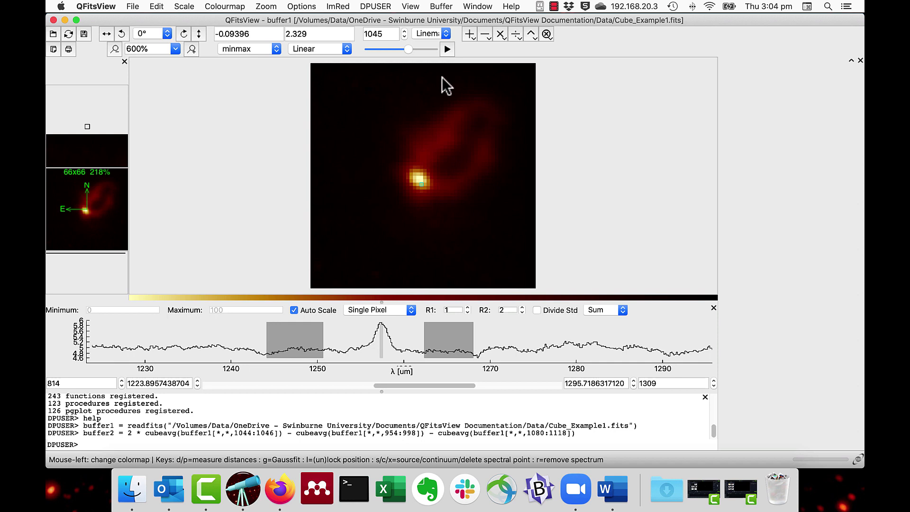
pyautogui.click(293, 7)
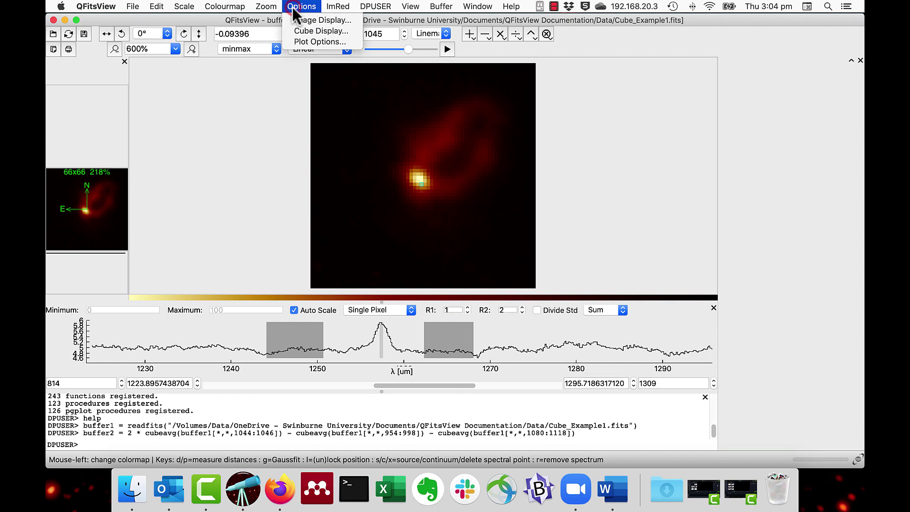
pyautogui.click(301, 32)
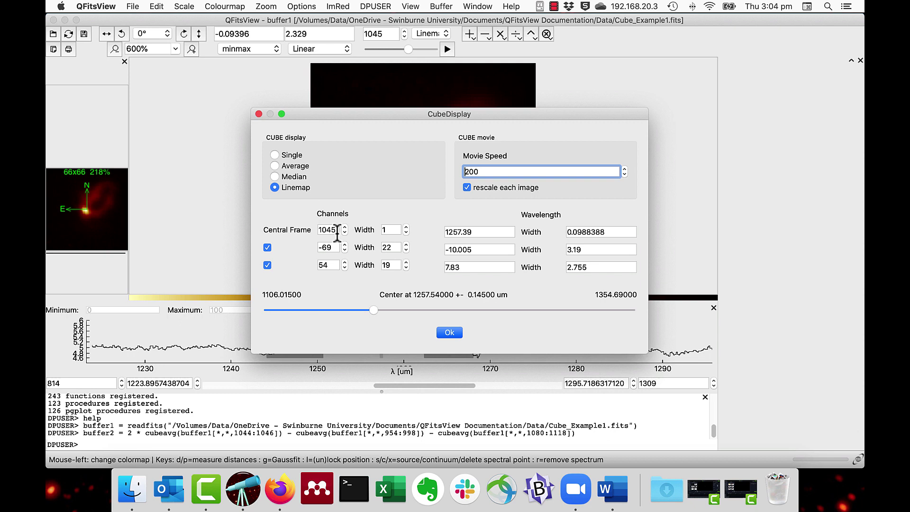
# Set central frame 1040, continuum offsets -100 and 100, both widths 30, and apply.
pyautogui.doubleClick(336, 230)
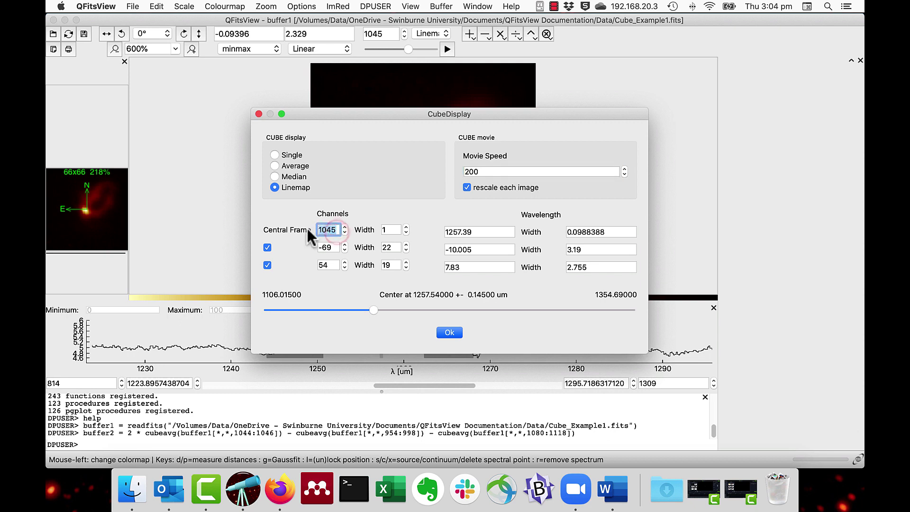
pyautogui.write('1040')
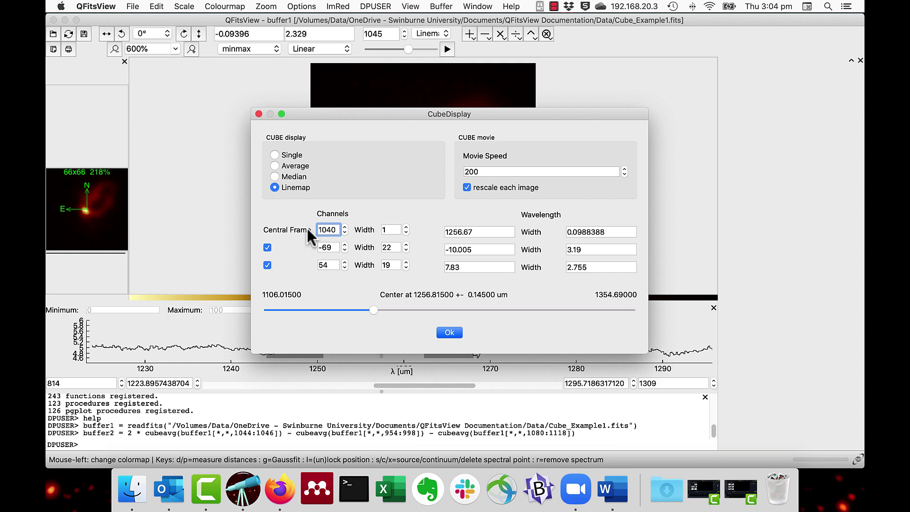
pyautogui.click(329, 247)
pyautogui.press('BackSpace')
pyautogui.press('BackSpace')
pyautogui.press('BackSpace')
pyautogui.write('-100')
pyautogui.doubleClick(335, 265)
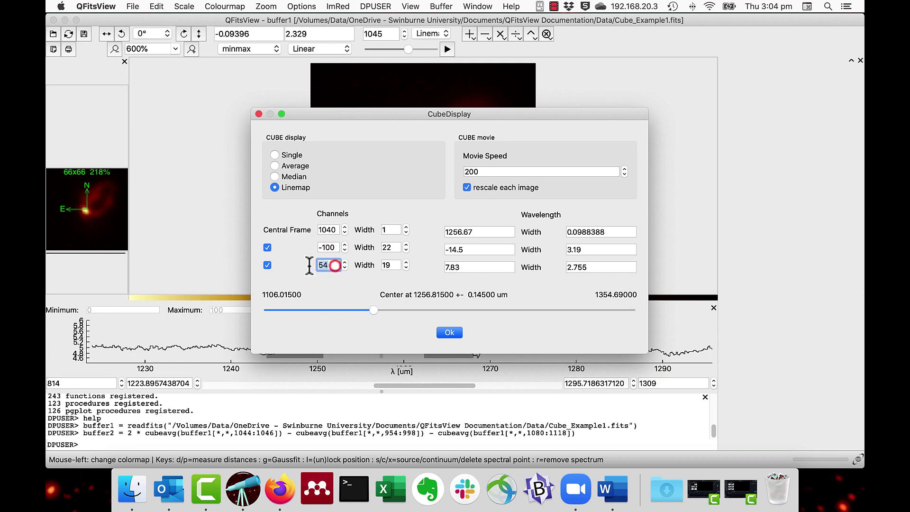
pyautogui.write('100')
pyautogui.doubleClick(390, 247)
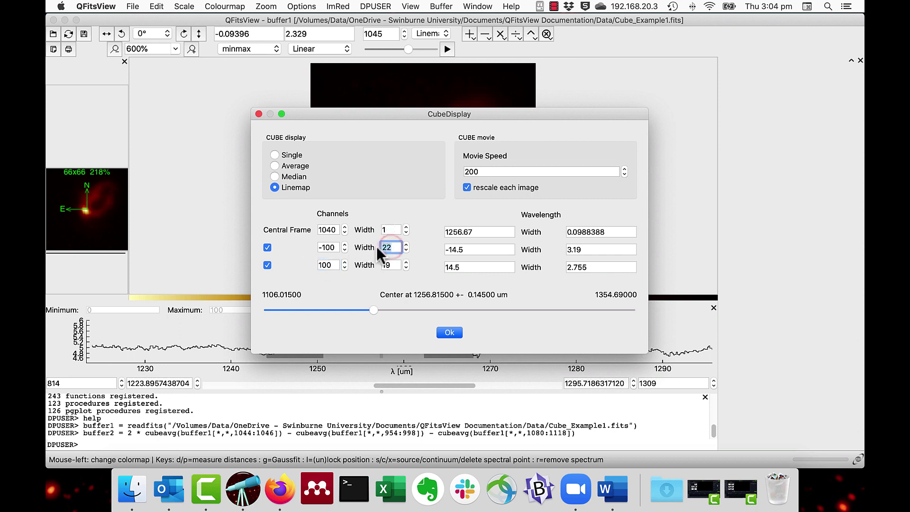
pyautogui.write('30')
pyautogui.doubleClick(395, 263)
pyautogui.write('30')
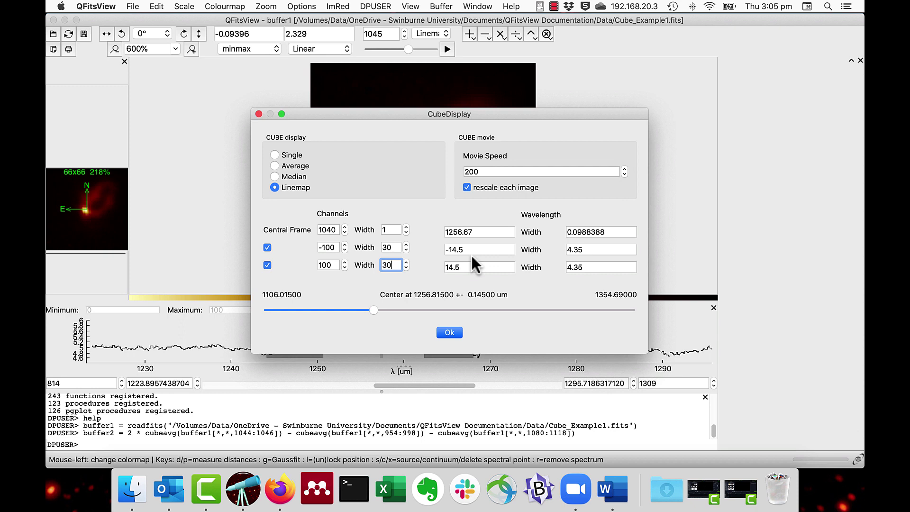
pyautogui.press('Return')
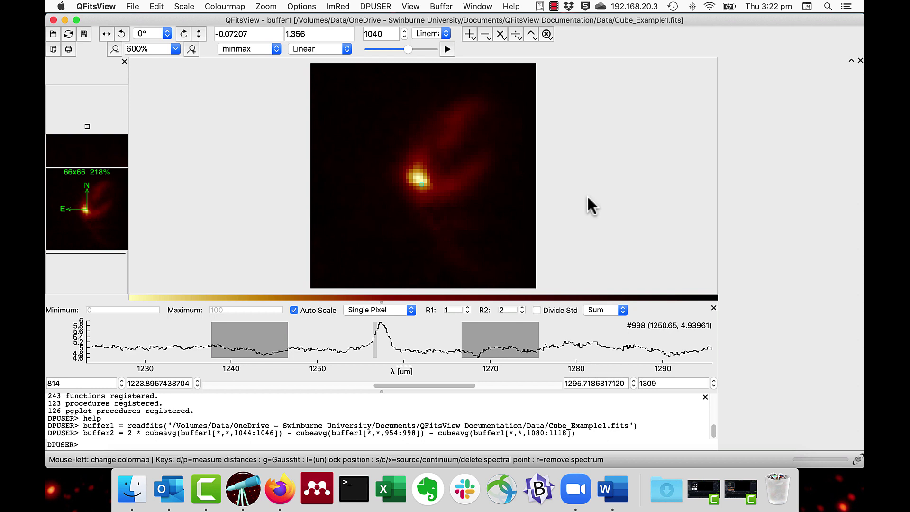
# Show buffer1, zoom the spectrum out to full range, and set the display mode to Single.
pyautogui.click(441, 6)
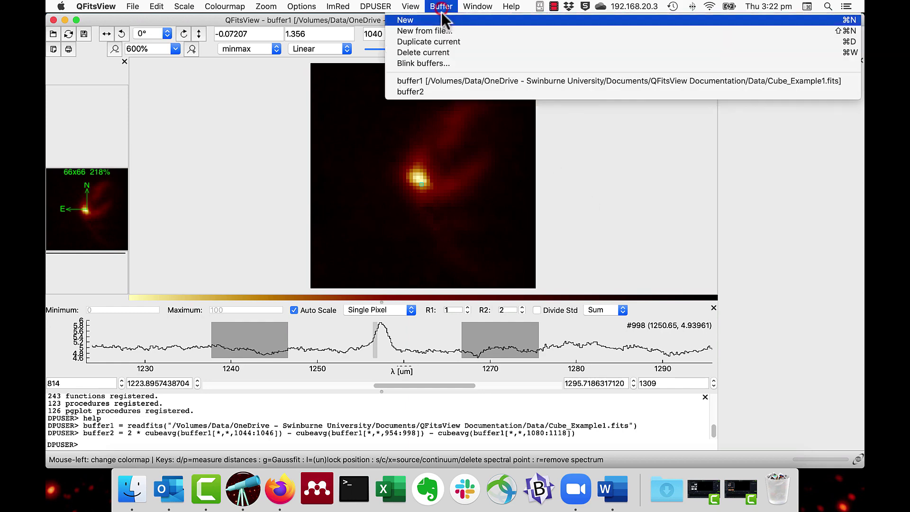
pyautogui.click(445, 81)
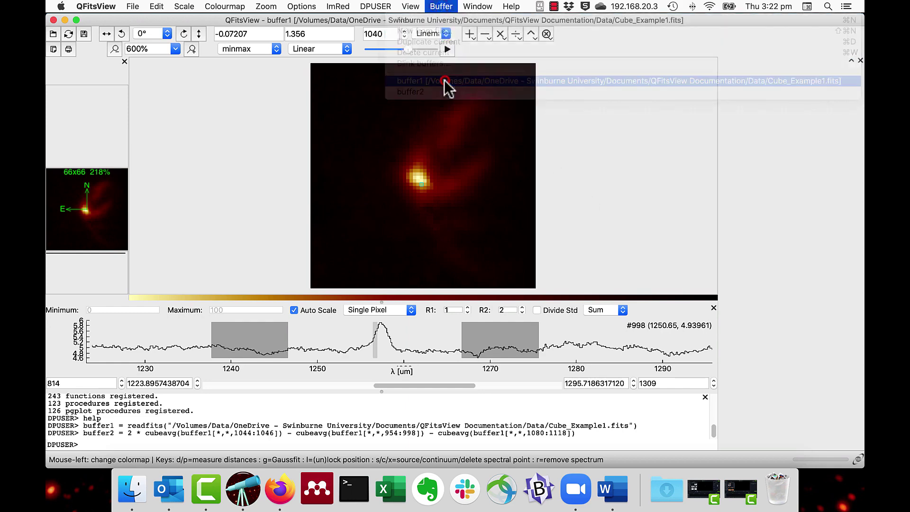
pyautogui.rightClick(348, 342)
pyautogui.click(363, 349)
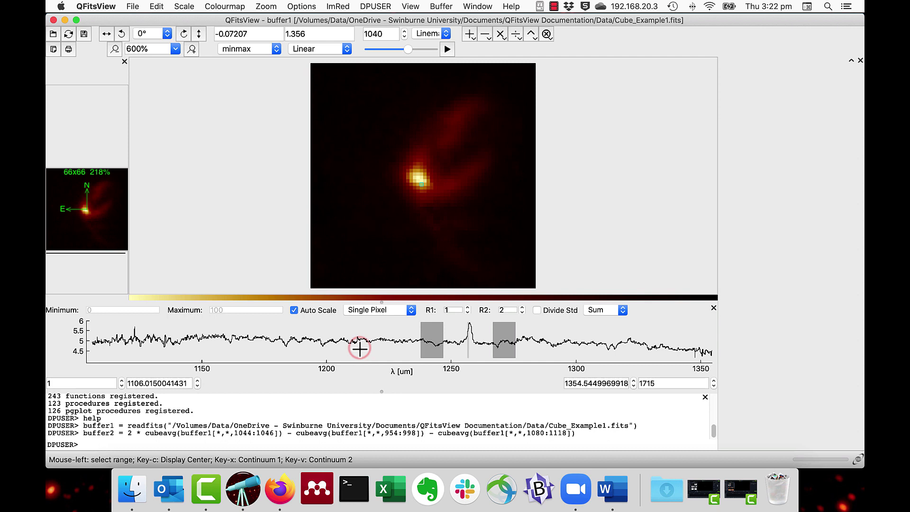
pyautogui.click(446, 34)
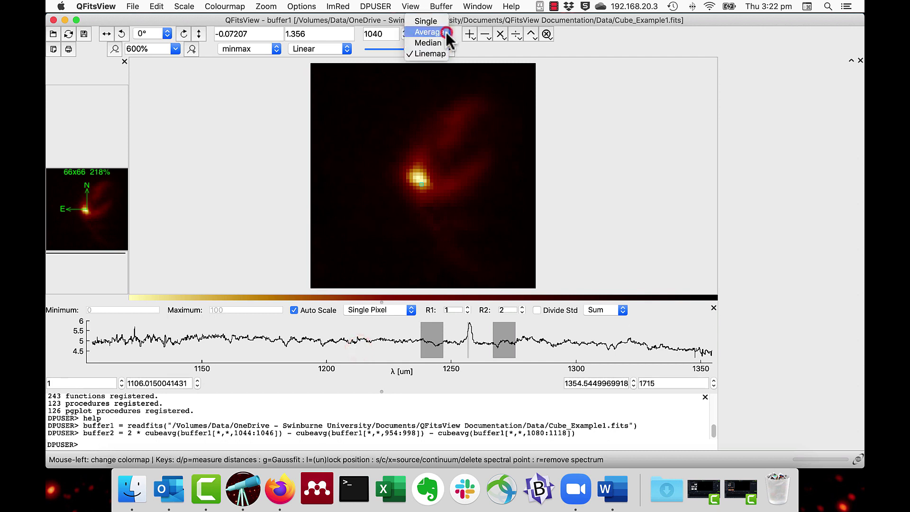
pyautogui.click(437, 22)
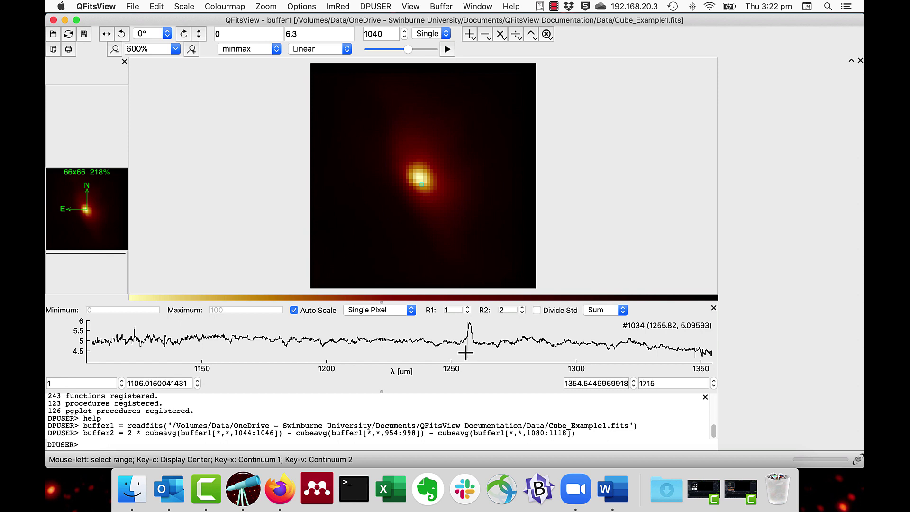
# Mark the line peak band and continuum ranges near 1226–1239 µm and 1271–1294 µm.
pyautogui.moveTo(465, 353); pyautogui.dragTo(474, 352)
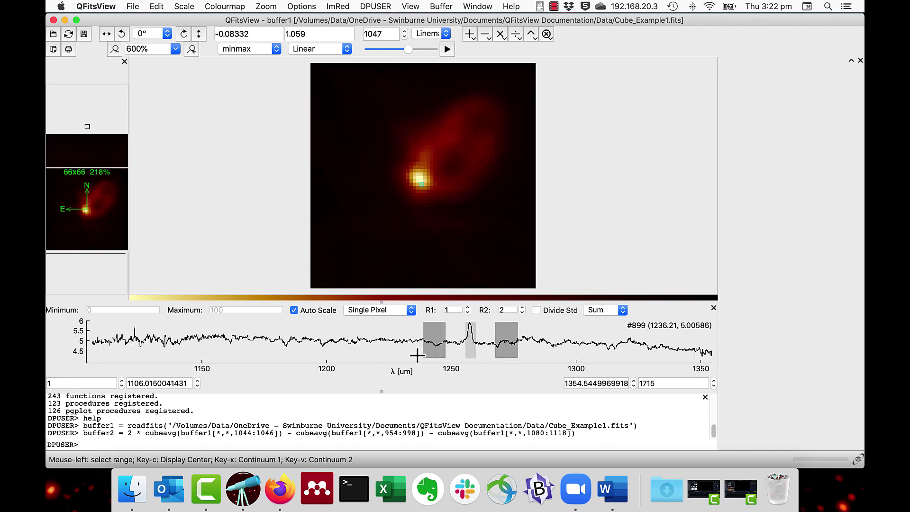
pyautogui.moveTo(389, 355); pyautogui.dragTo(423, 357)
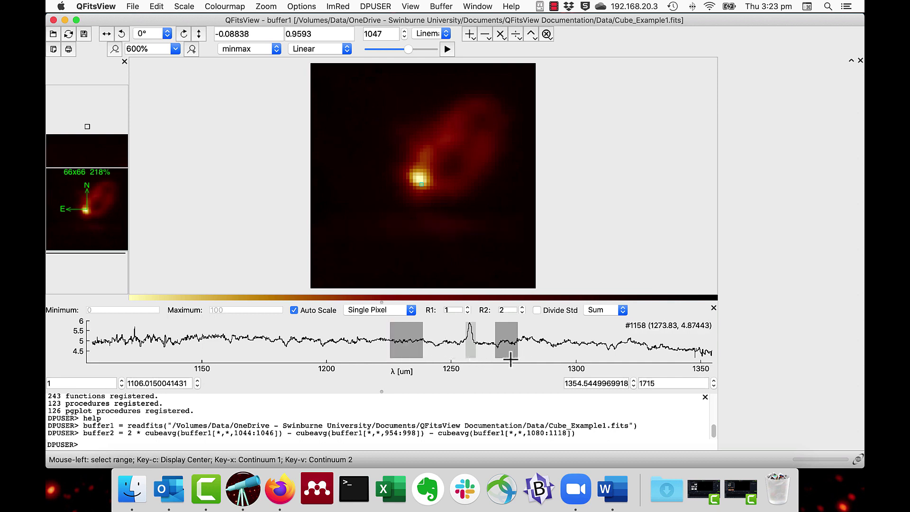
pyautogui.moveTo(510, 358); pyautogui.dragTo(562, 359)
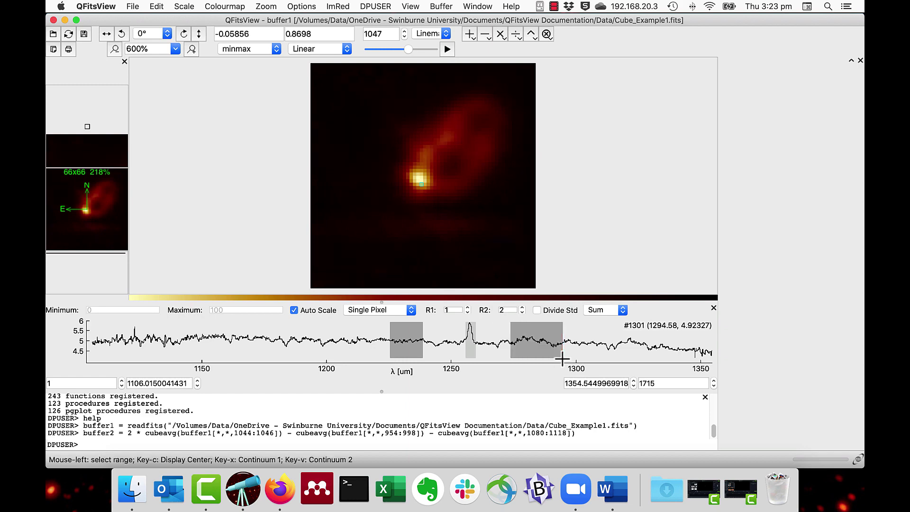